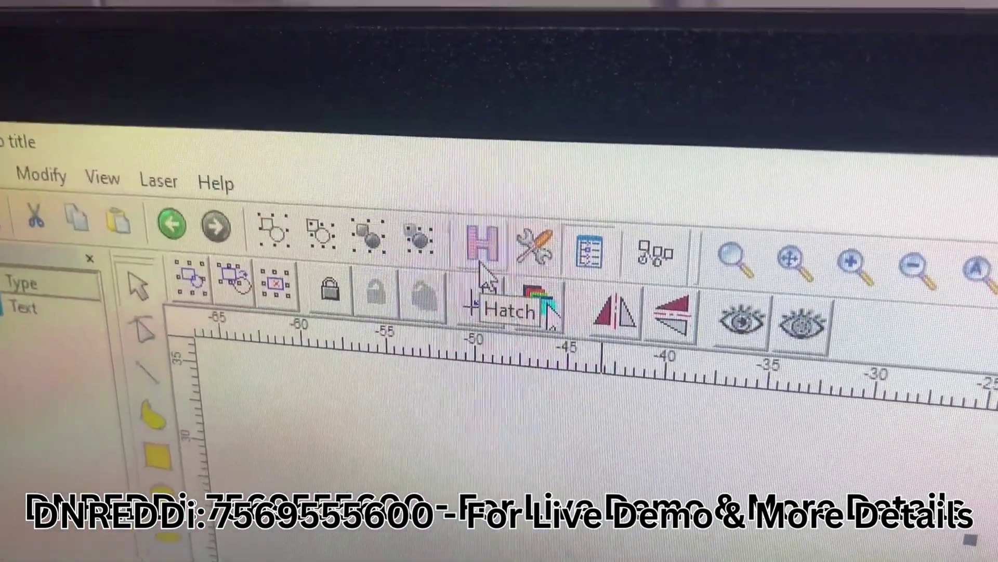
- Fill the letter A with hatching
left_click(484, 242)
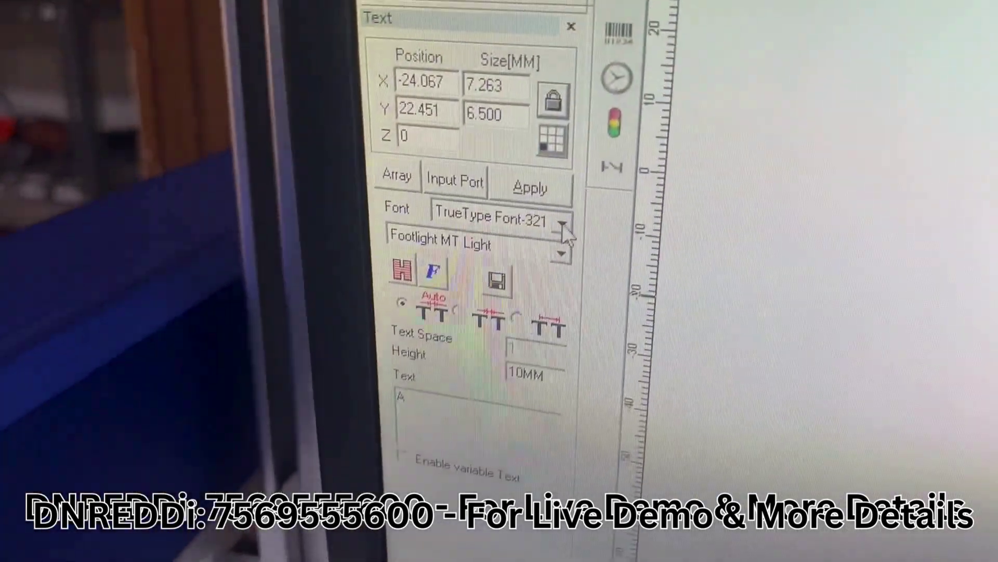
- Change the letter A's font to Harrington from the font list
left_click(550, 269)
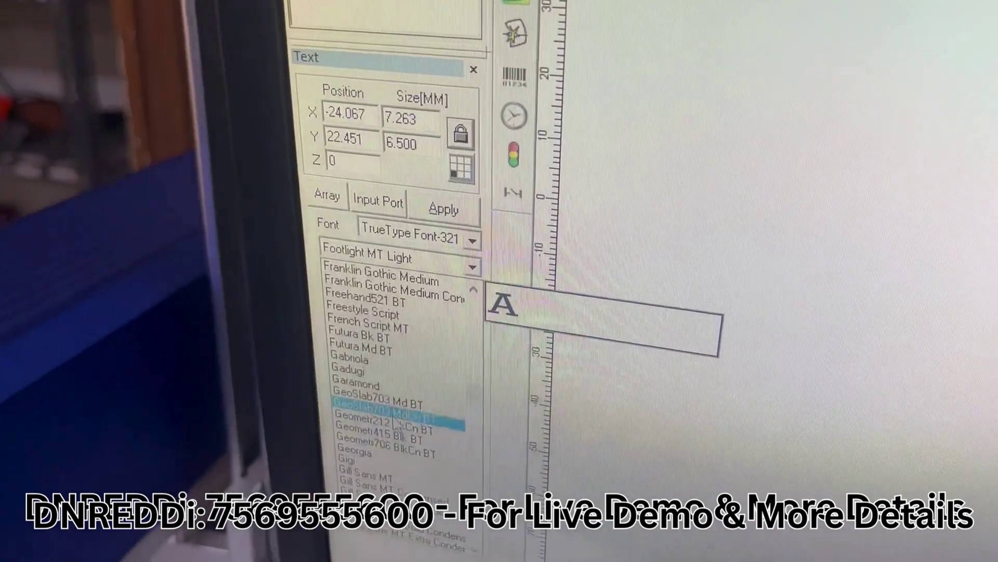
scroll(375, 351, "down", 2)
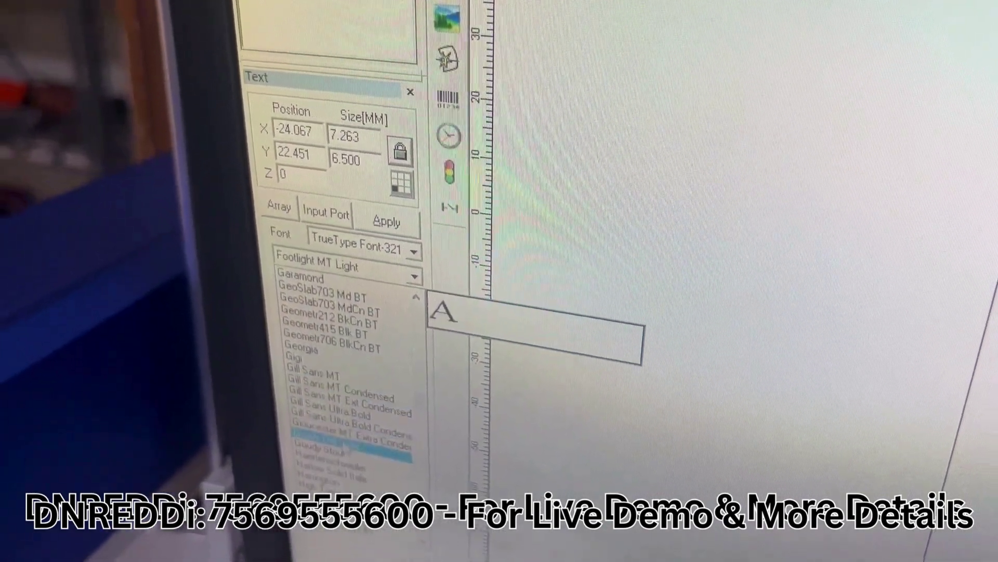
scroll(375, 351, "down", 2)
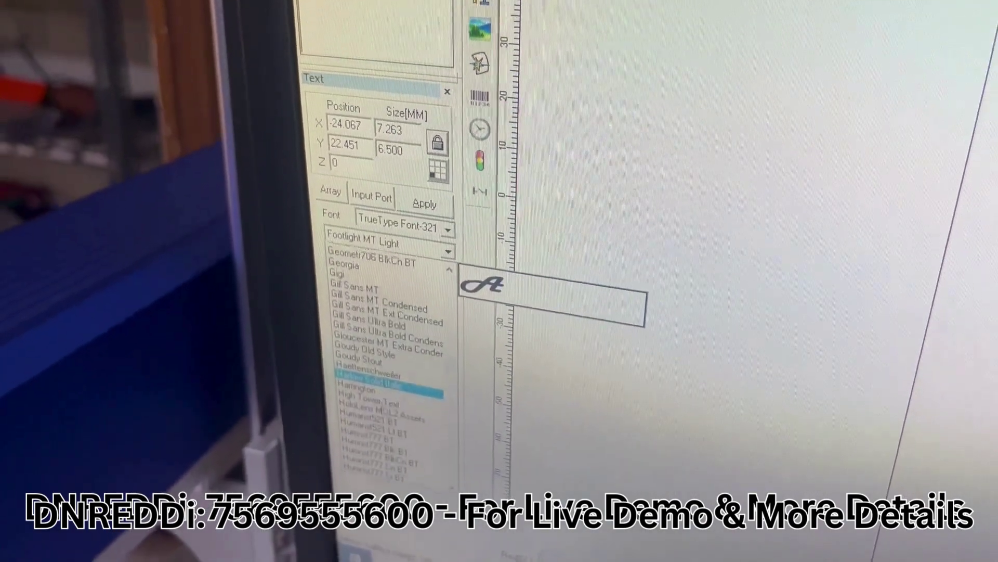
key("Down")
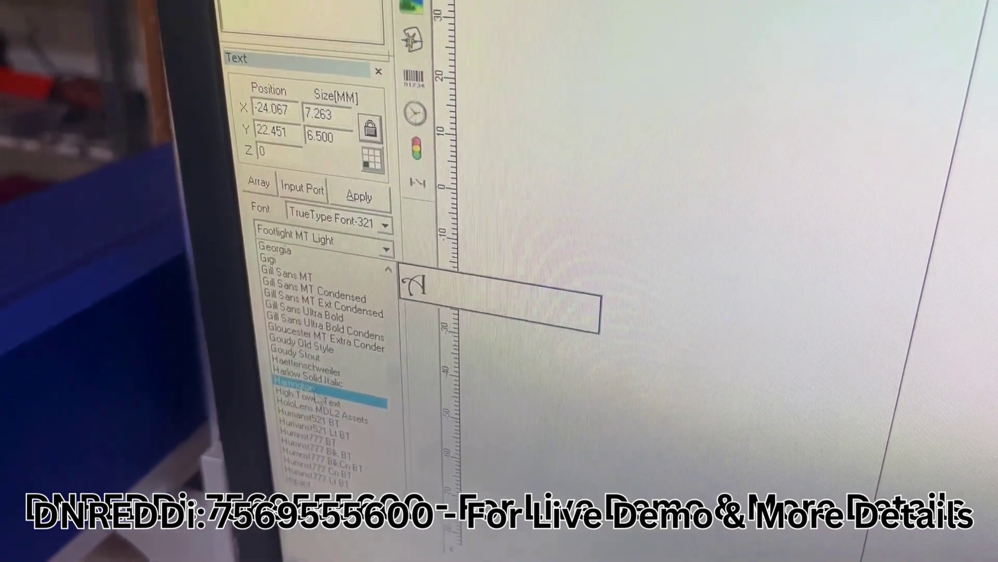
left_click(355, 373)
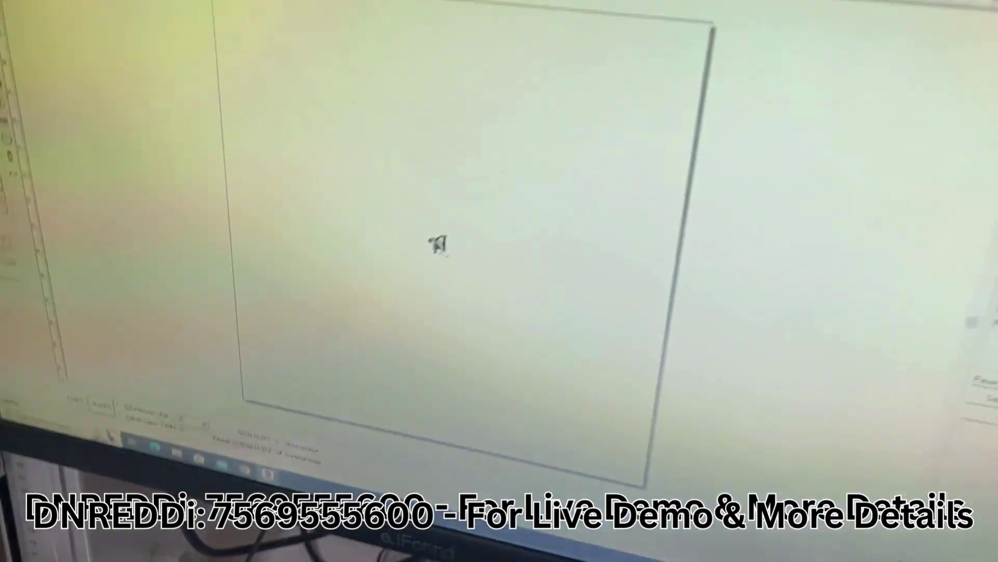
- Select the letter A to show pen 0's speed 1000 and power 80
left_click(437, 244)
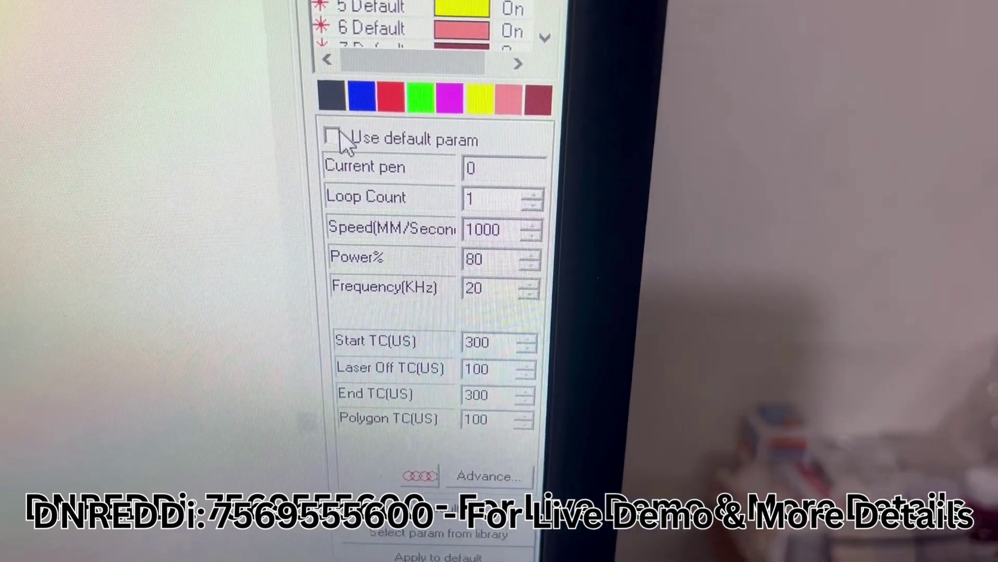
- Put pen 0 on default parameters, speed 500 mm/s and power 50%
left_click(393, 143)
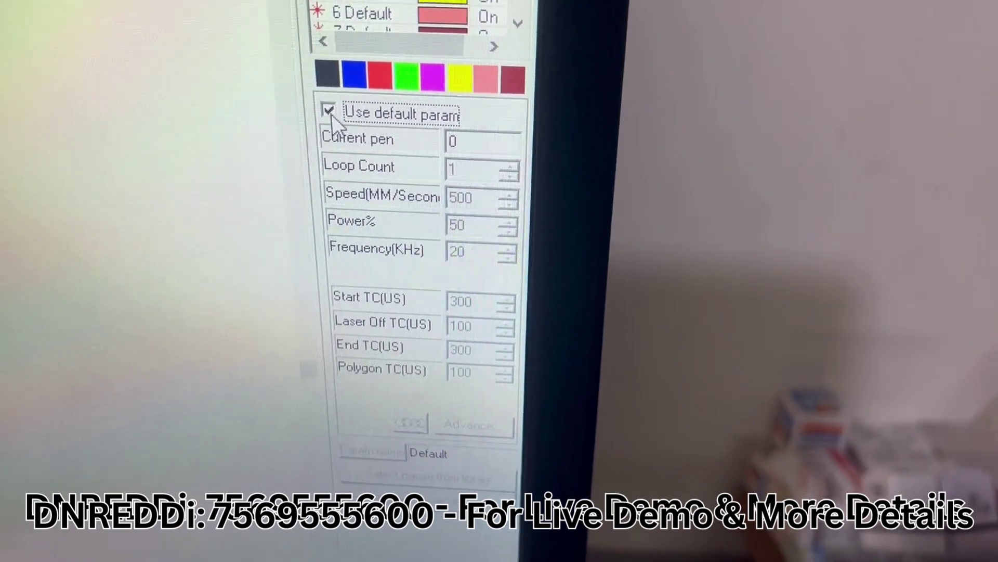
left_click(328, 112)
left_click(480, 197)
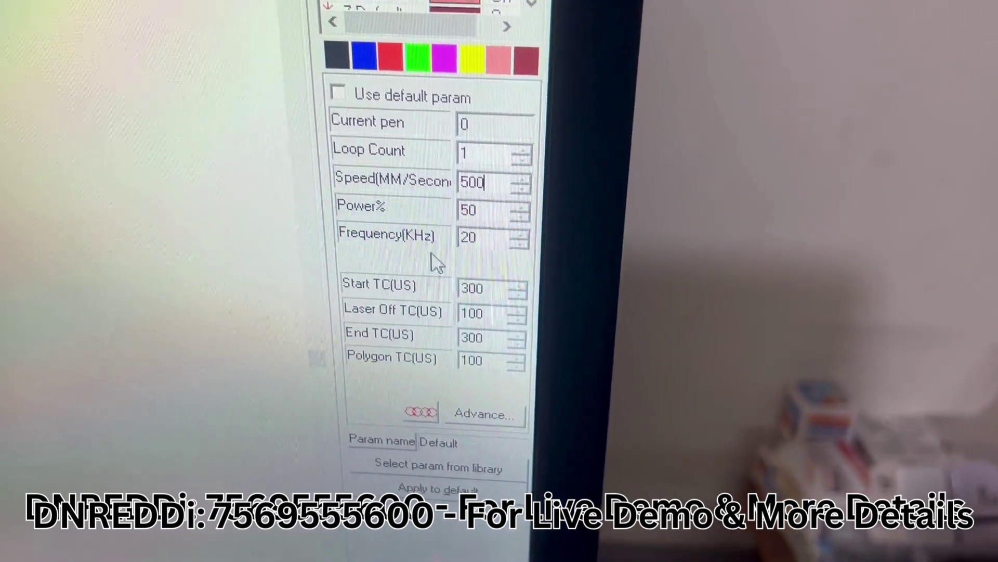
left_click(338, 94)
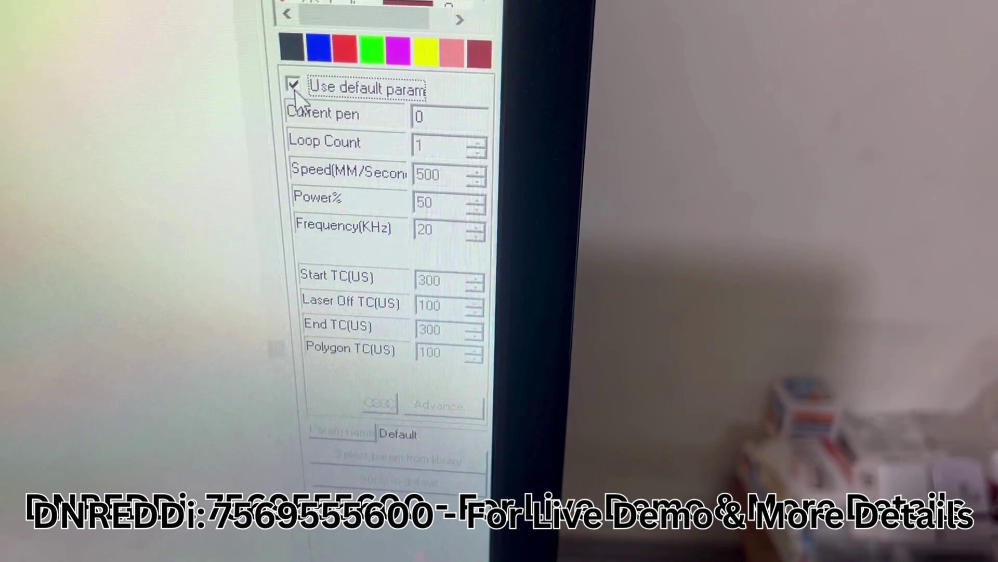